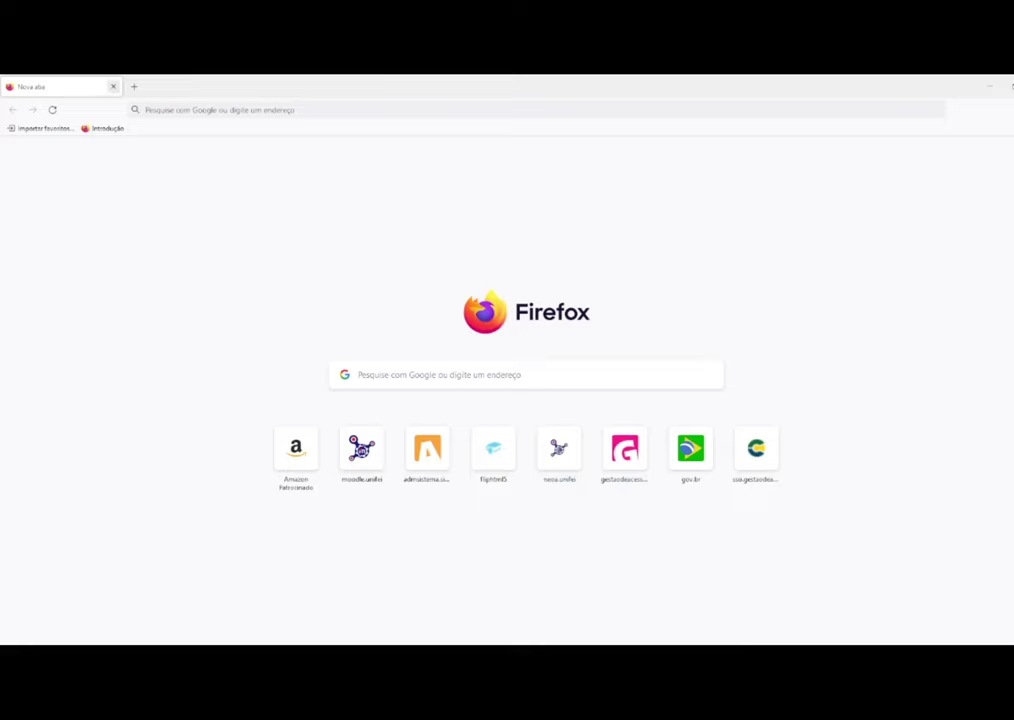
Search Google for 'sigaa unifei' from the Firefox address bar
left_click(252, 111)
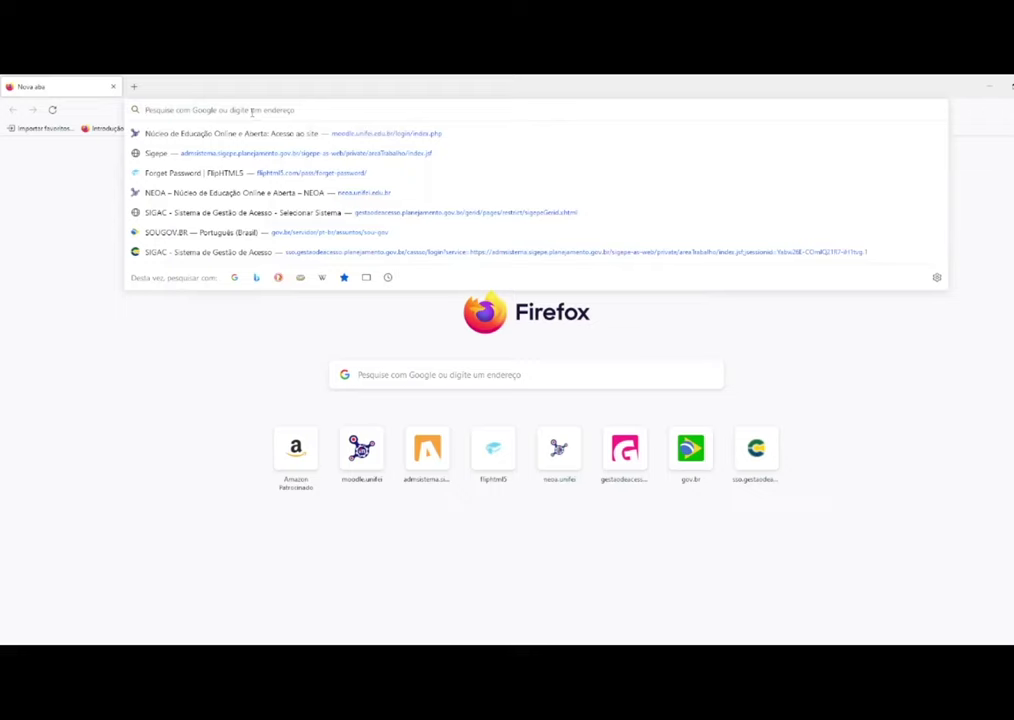
type("sigaa")
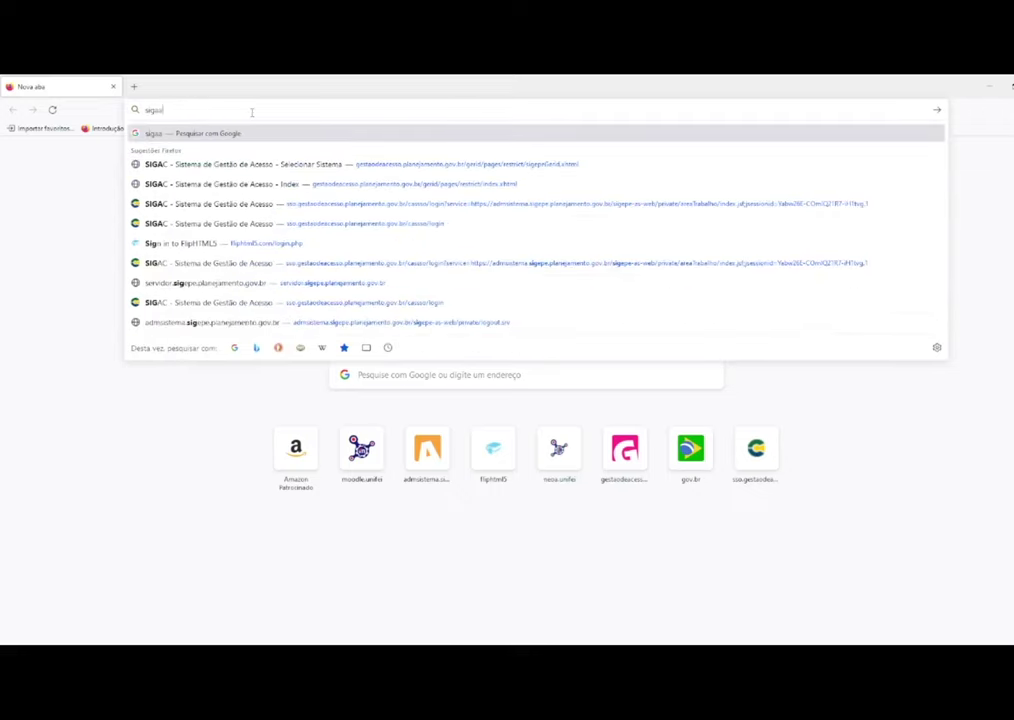
type(" unifei")
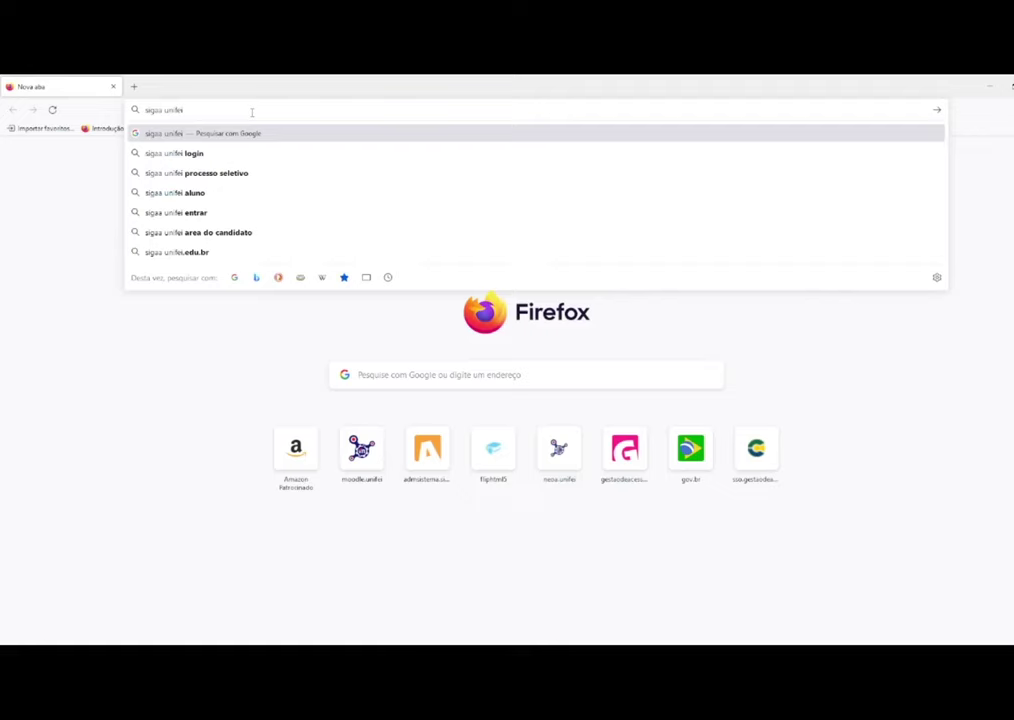
key("Return")
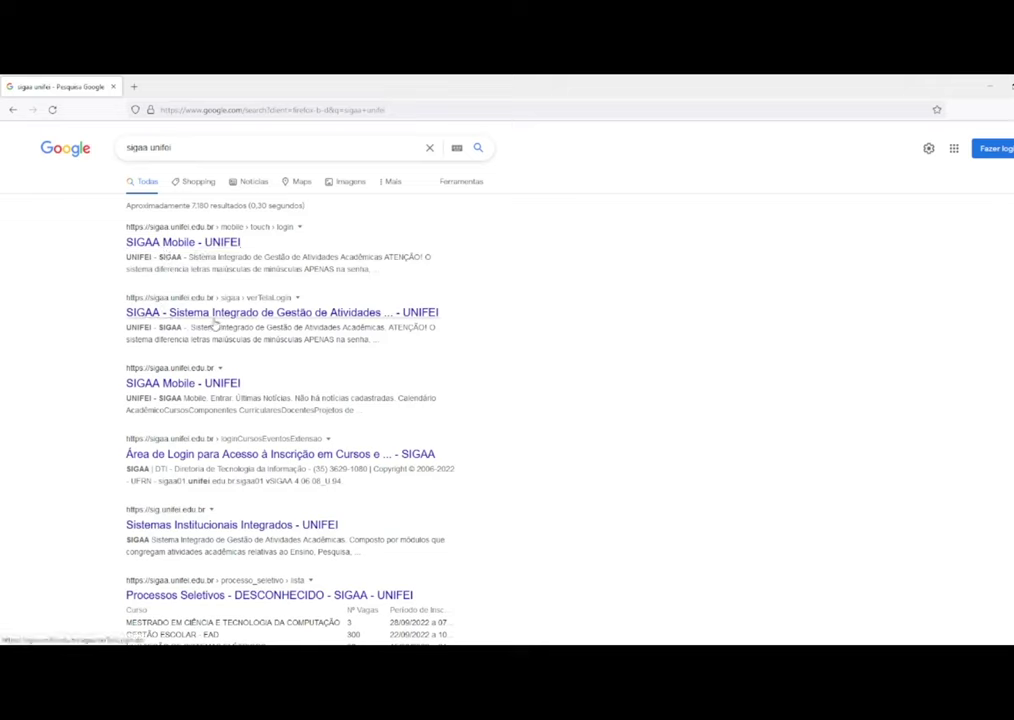
Open the SIGAA login page from the results and follow the student 'Cadastre-se' link
left_click(266, 314)
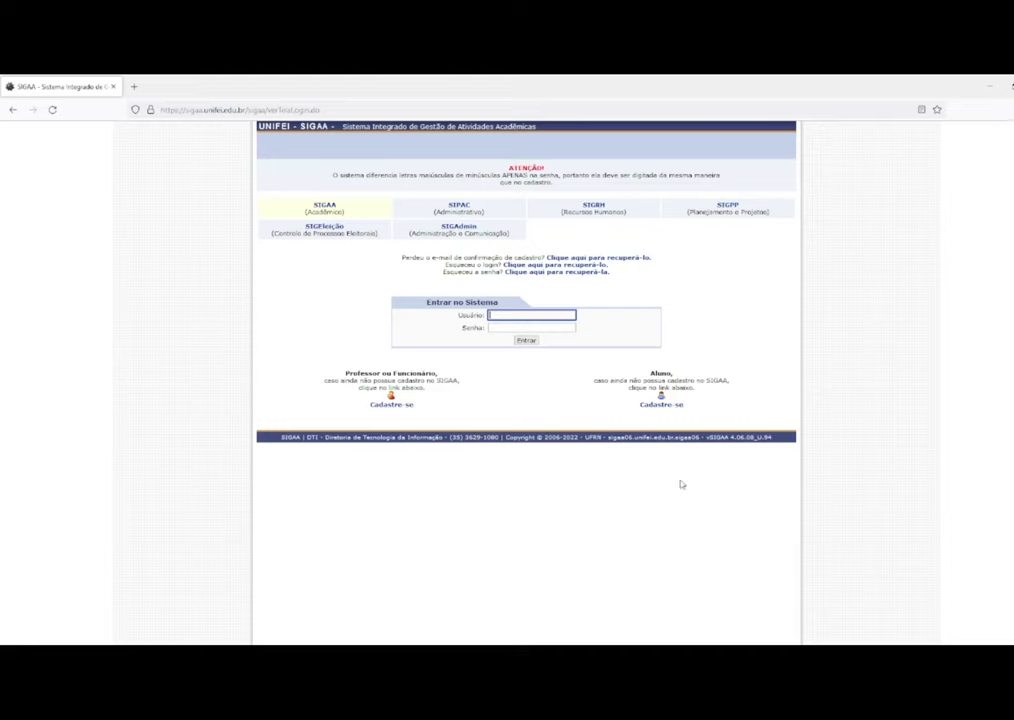
left_click_drag(579, 377, 620, 428)
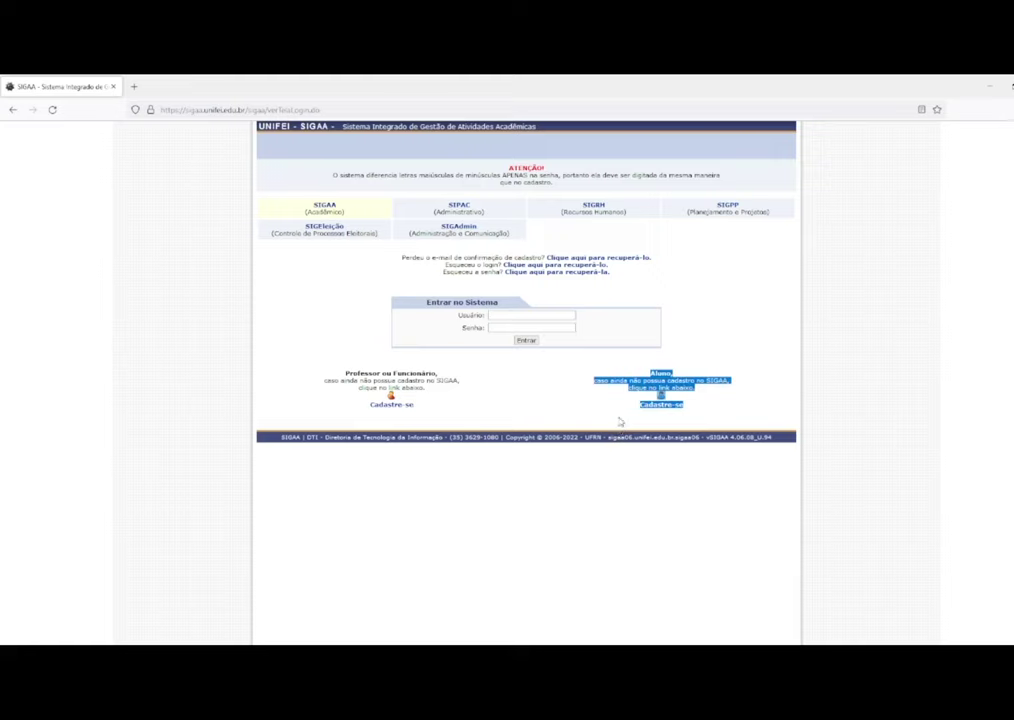
left_click(760, 303)
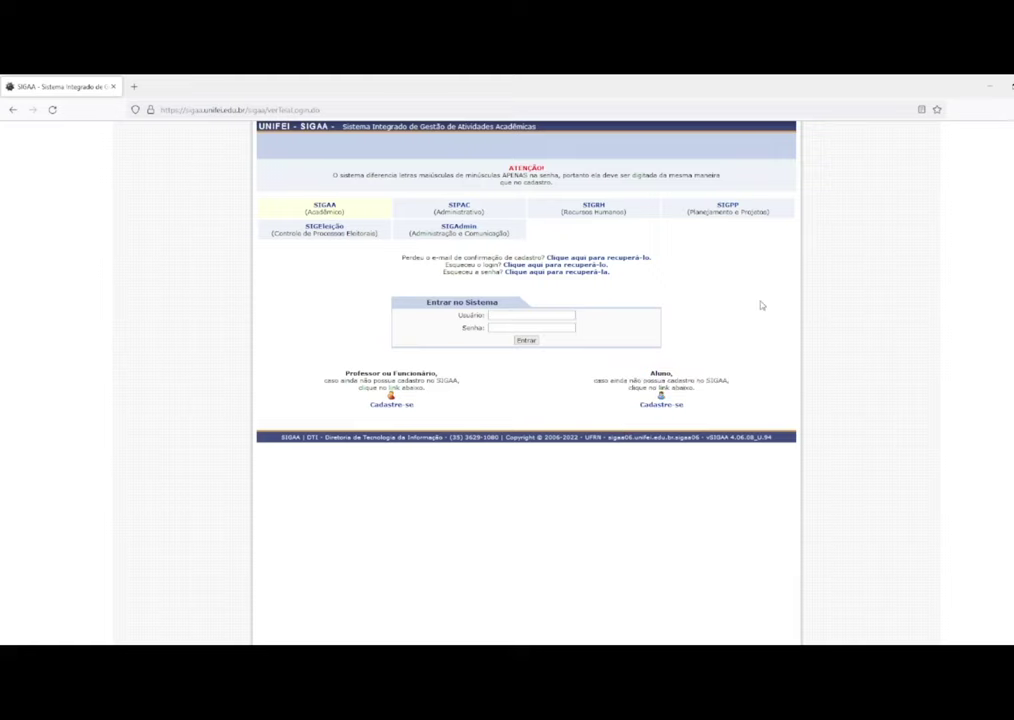
left_click(669, 407)
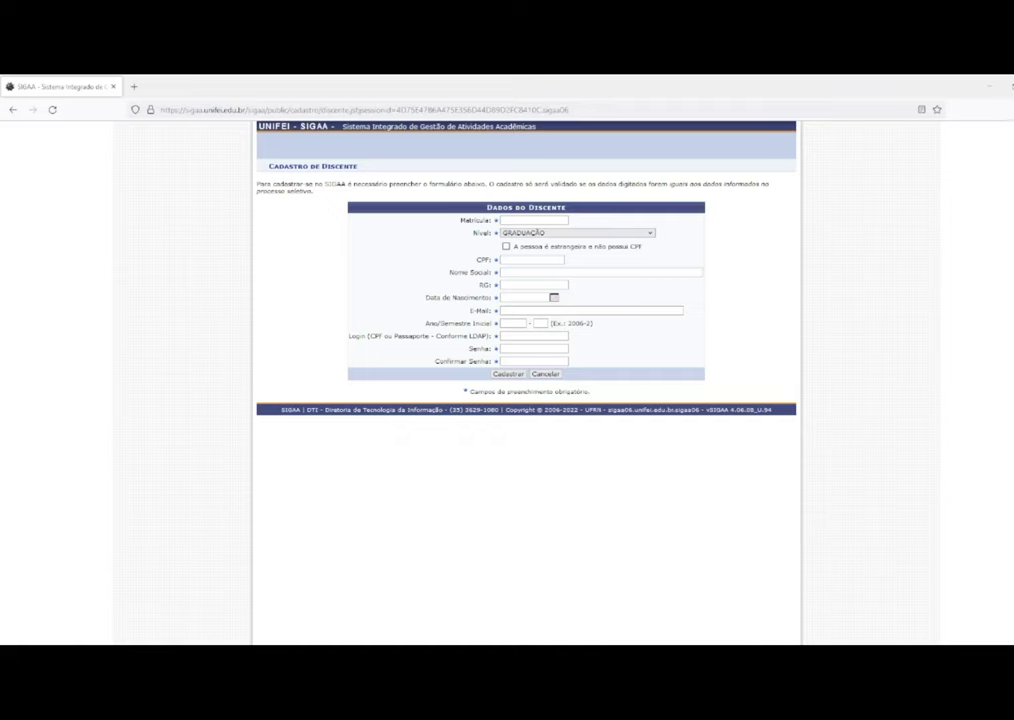
left_click(534, 220)
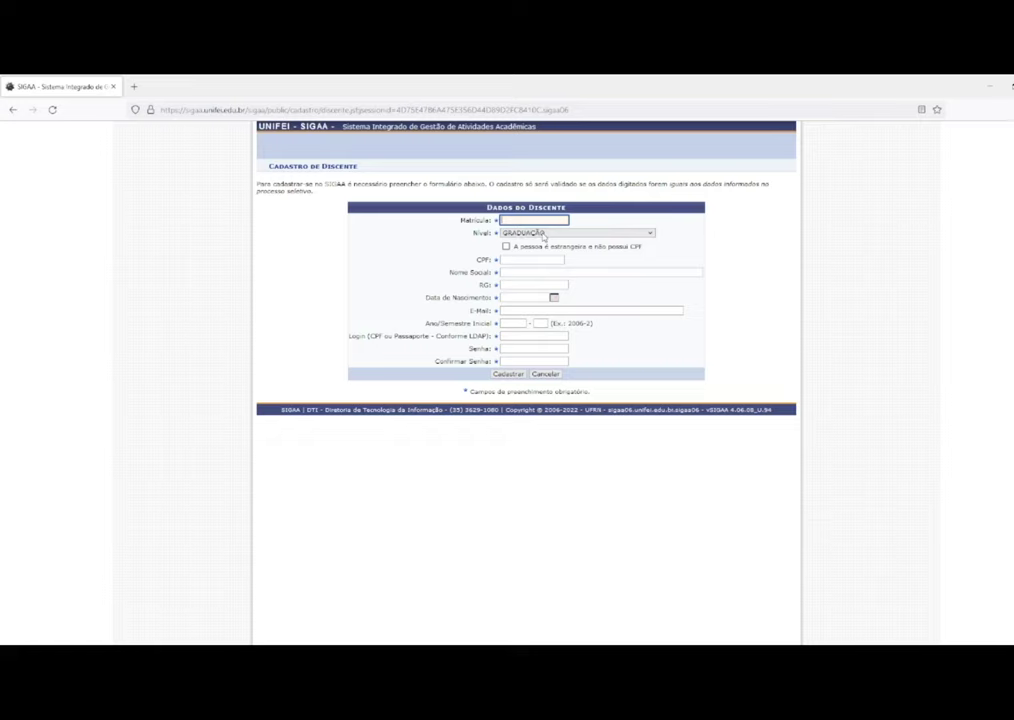
left_click(522, 260)
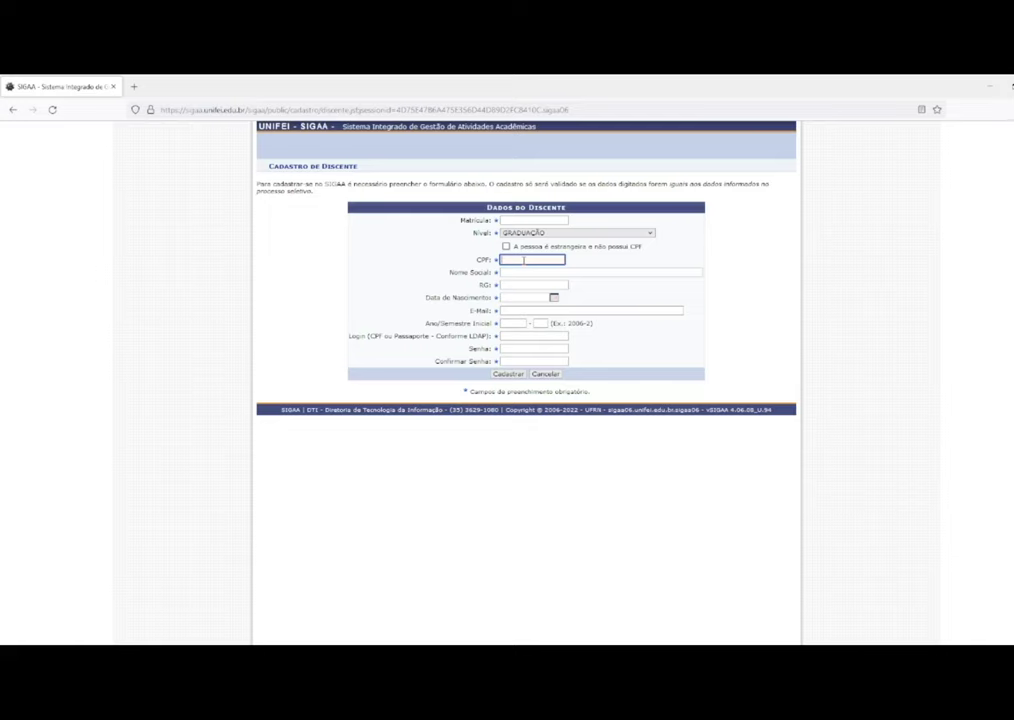
left_click(518, 272)
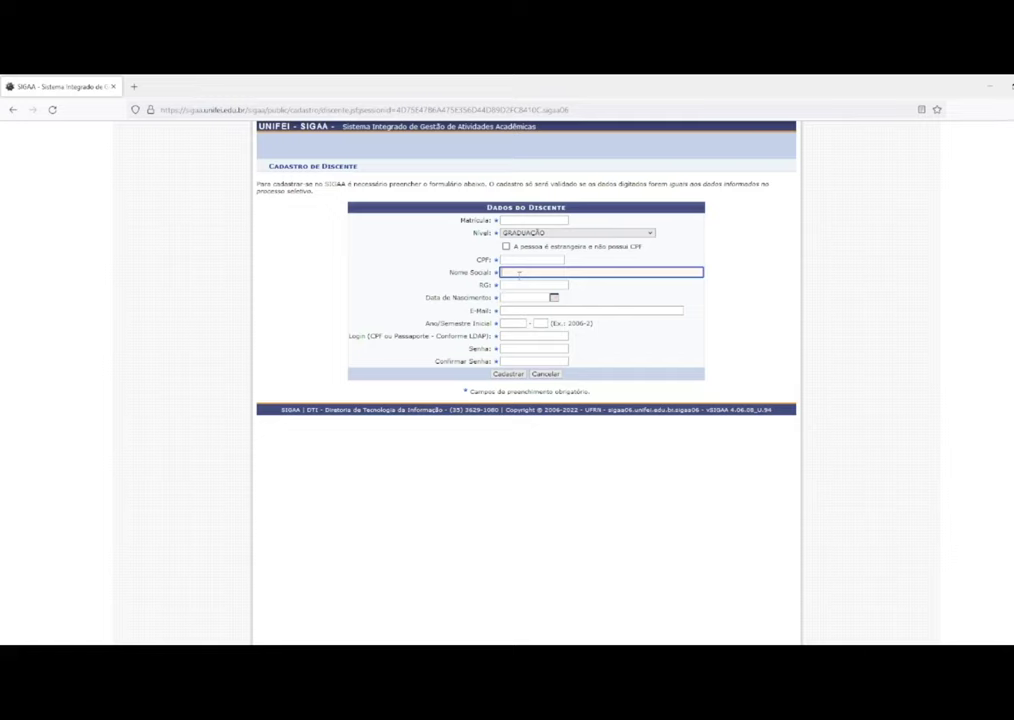
left_click(524, 286)
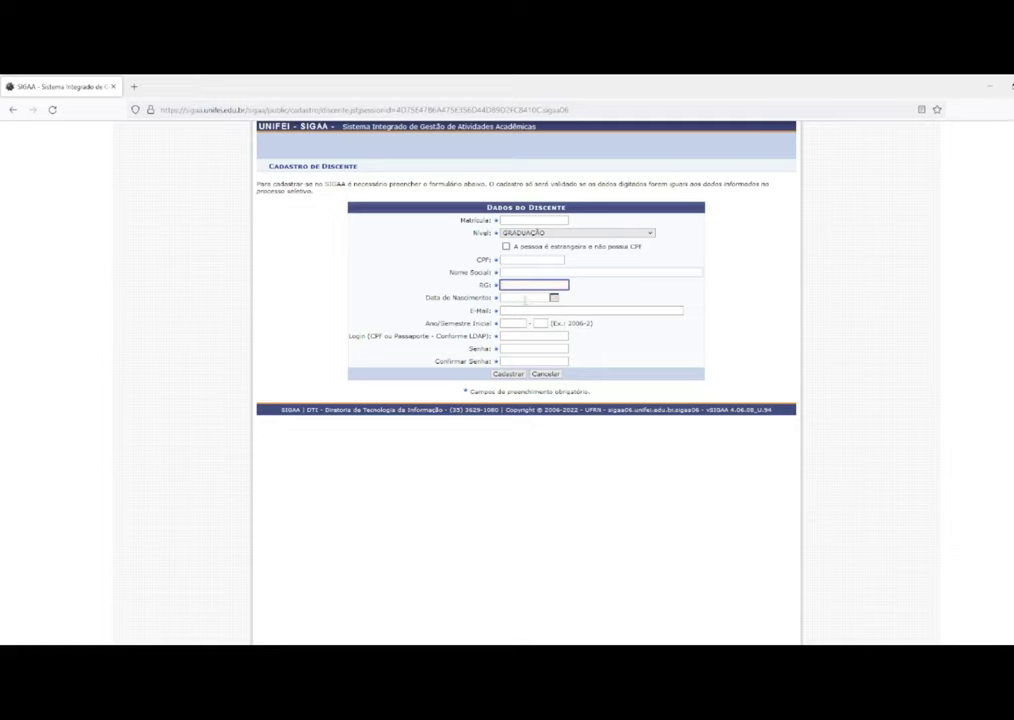
left_click(524, 299)
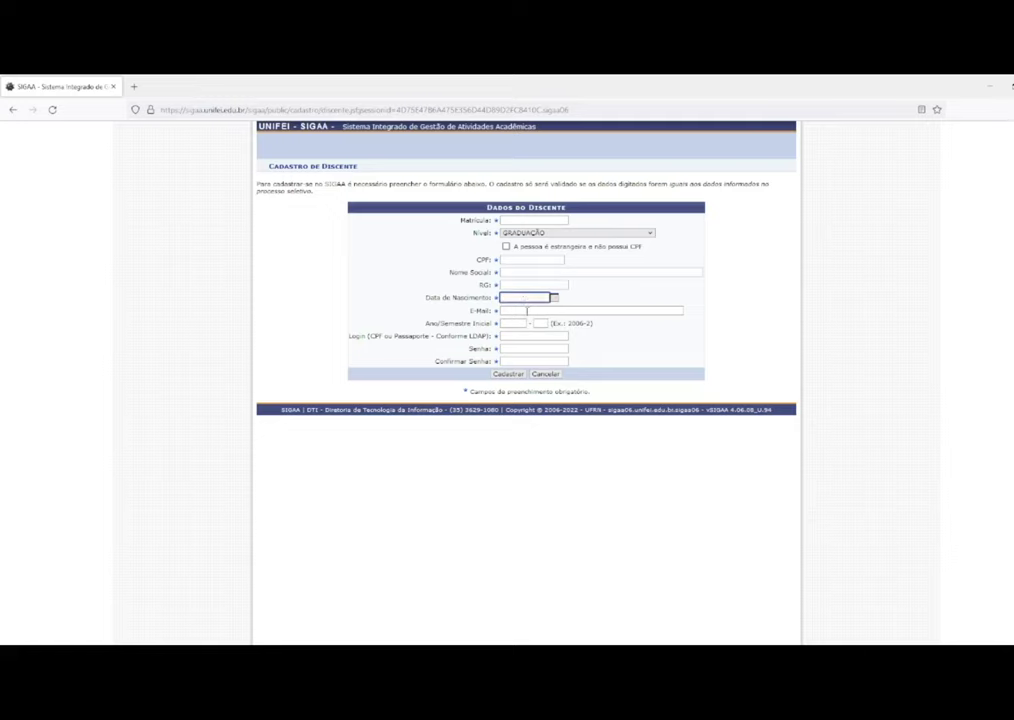
left_click(524, 311)
left_click(520, 323)
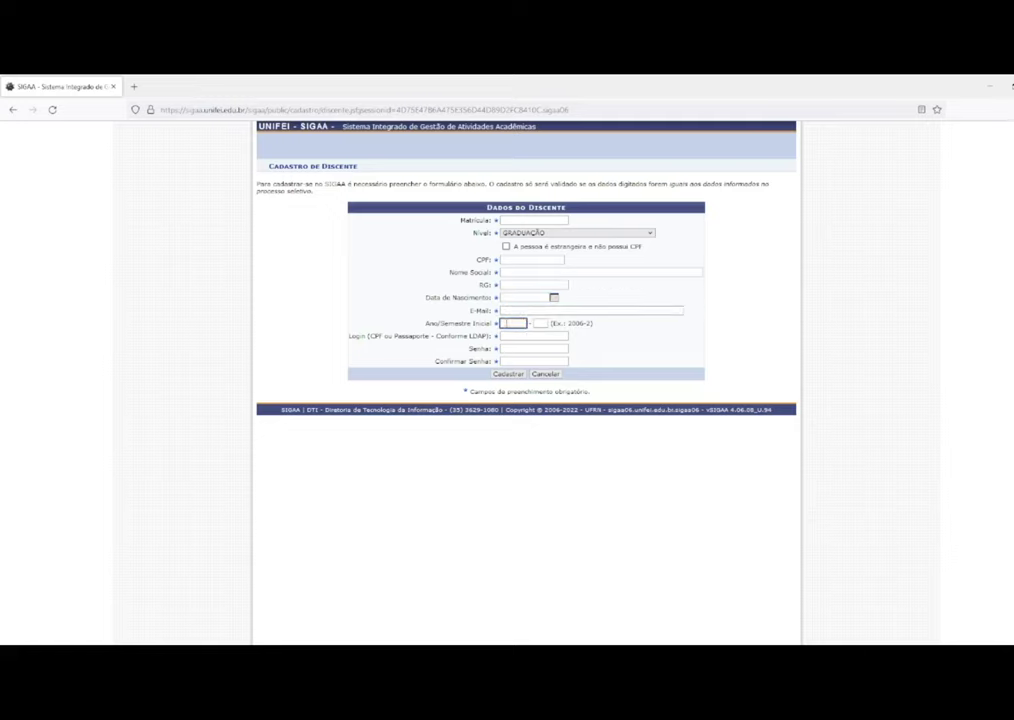
Enter starting year 2022 and semester 2, then step through the Login, Senha and Confirmar Senha fields
type("2022")
left_click(540, 323)
type("2")
left_click(519, 336)
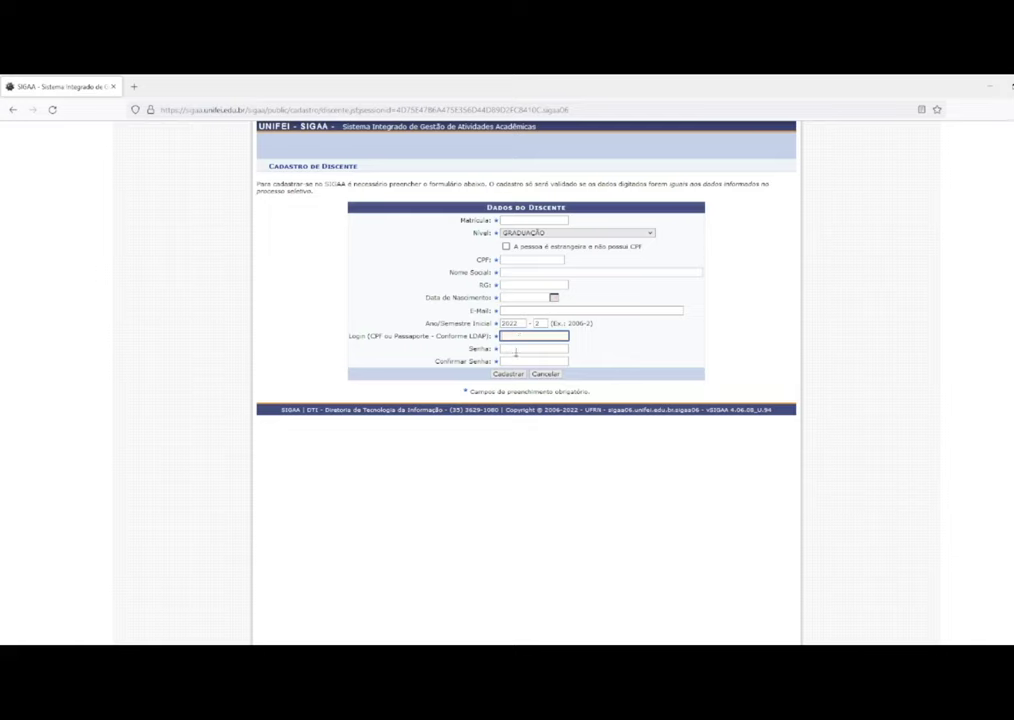
left_click(519, 349)
left_click(507, 361)
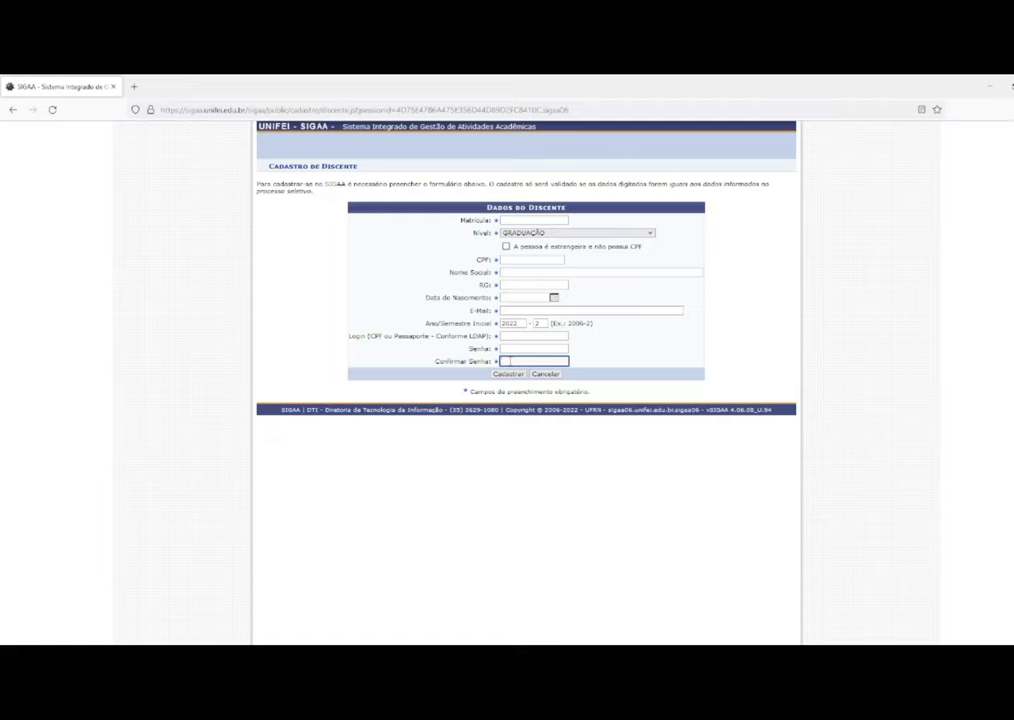
left_click(483, 384)
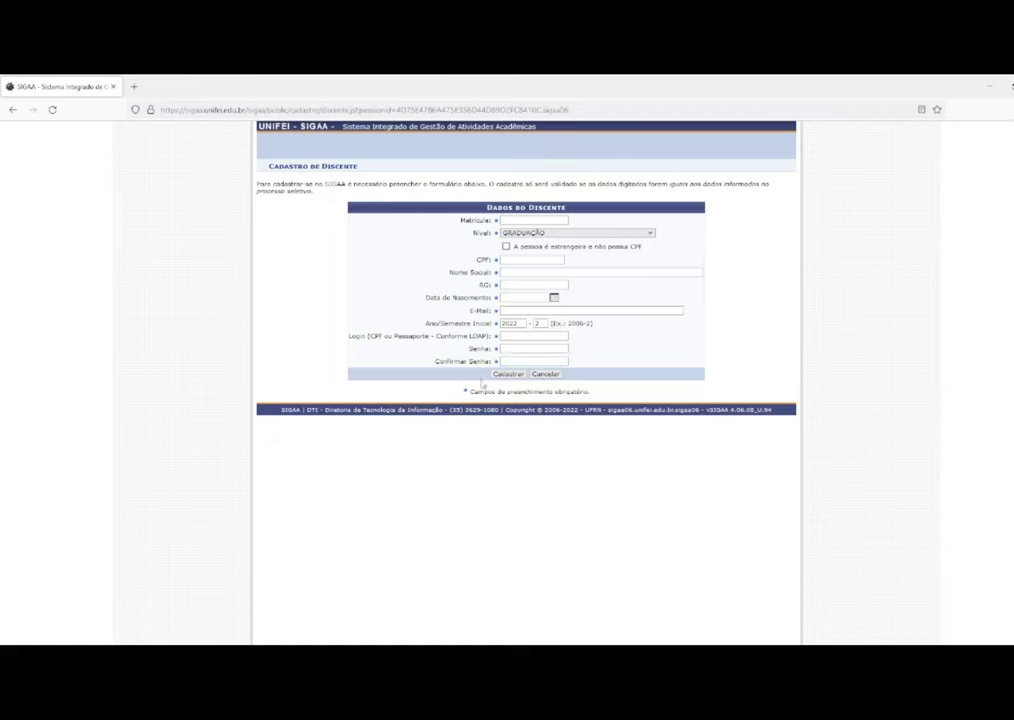